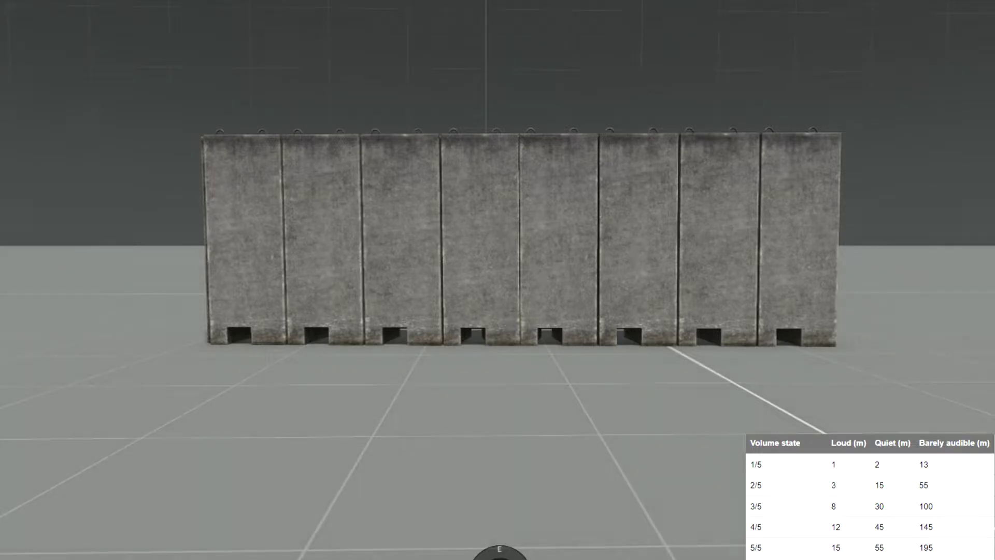
- Run the Debug Console spawn code and close it, then orbit around the prone soldier by the wall
key(Escape)
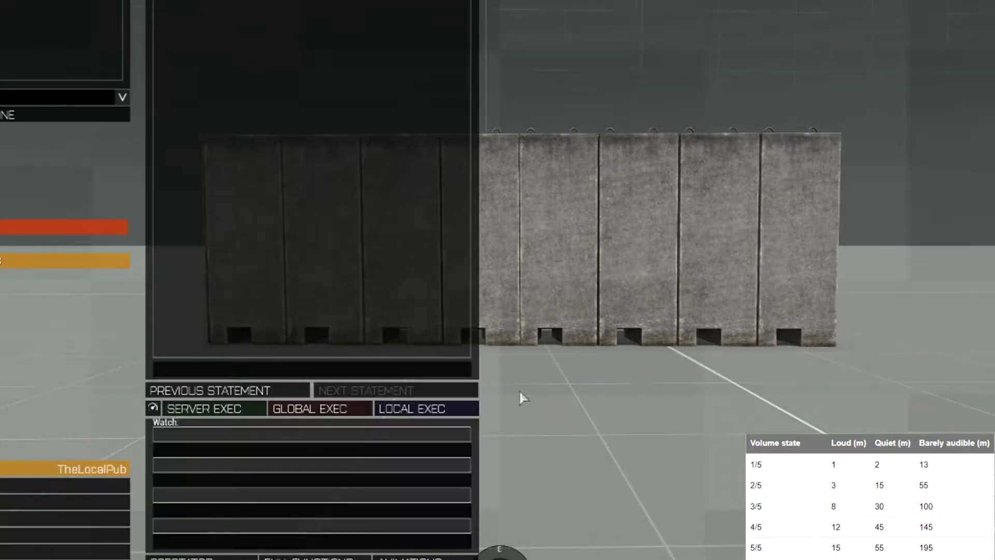
key(Return)
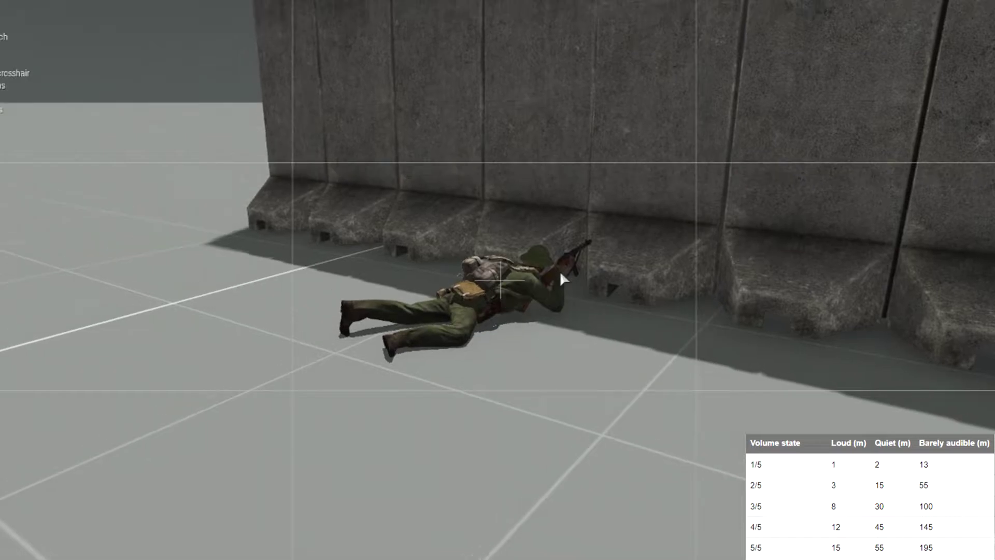
drag(579, 282, 401, 289)
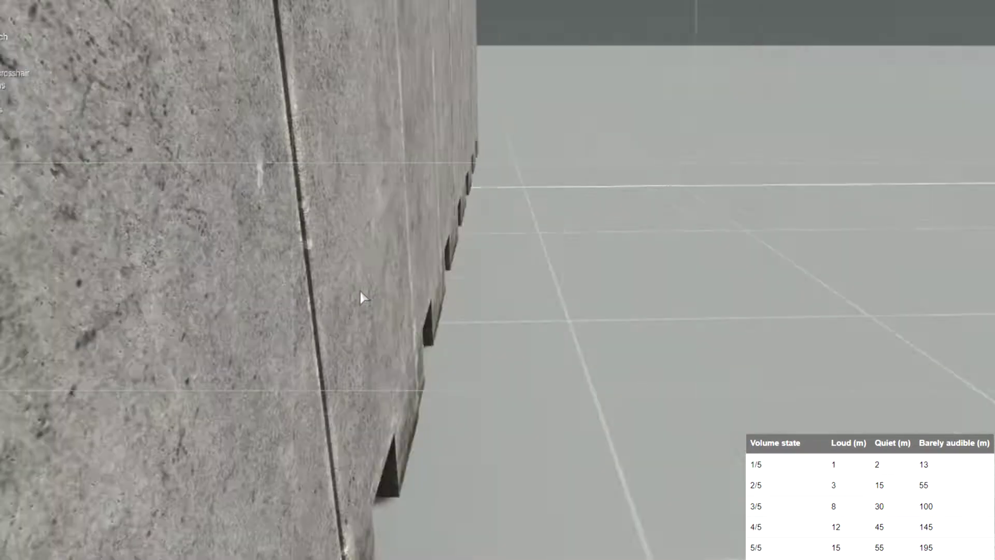